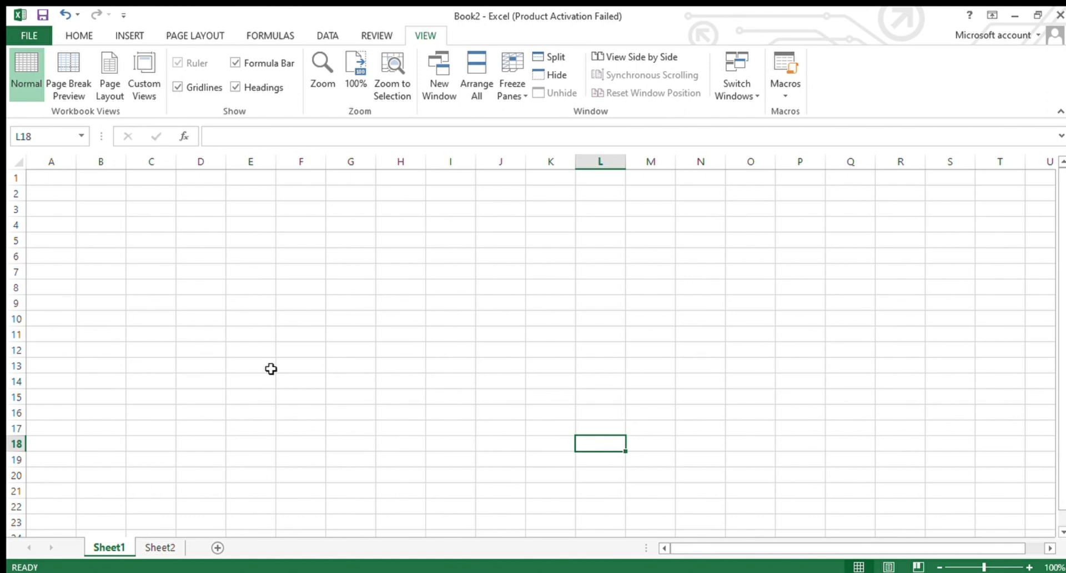
{"action": "left_click", "coordinate": [66, 572]}
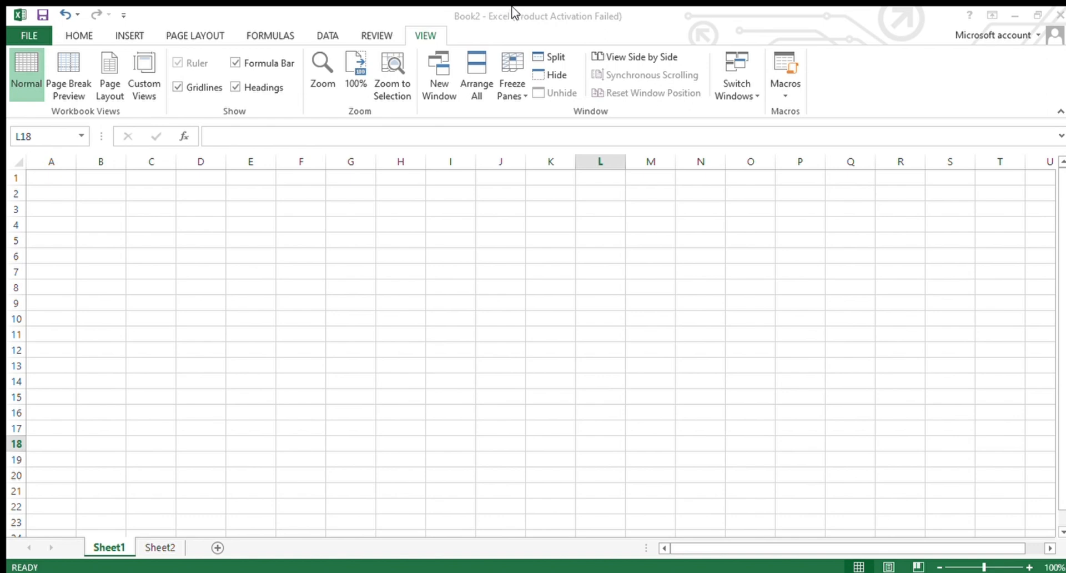
{"action": "double_click", "coordinate": [49, 186]}
{"action": "key", "text": "Escape"}
{"action": "key", "text": "Escape"}
{"action": "key", "text": "Escape"}
{"action": "key", "text": "ctrl+g"}
{"action": "key", "text": "Escape"}
{"action": "key", "text": "Escape"}
{"action": "key", "text": "Escape"}
{"action": "key", "text": "Escape"}
{"action": "key", "text": "Escape"}
{"action": "key", "text": "Escape"}
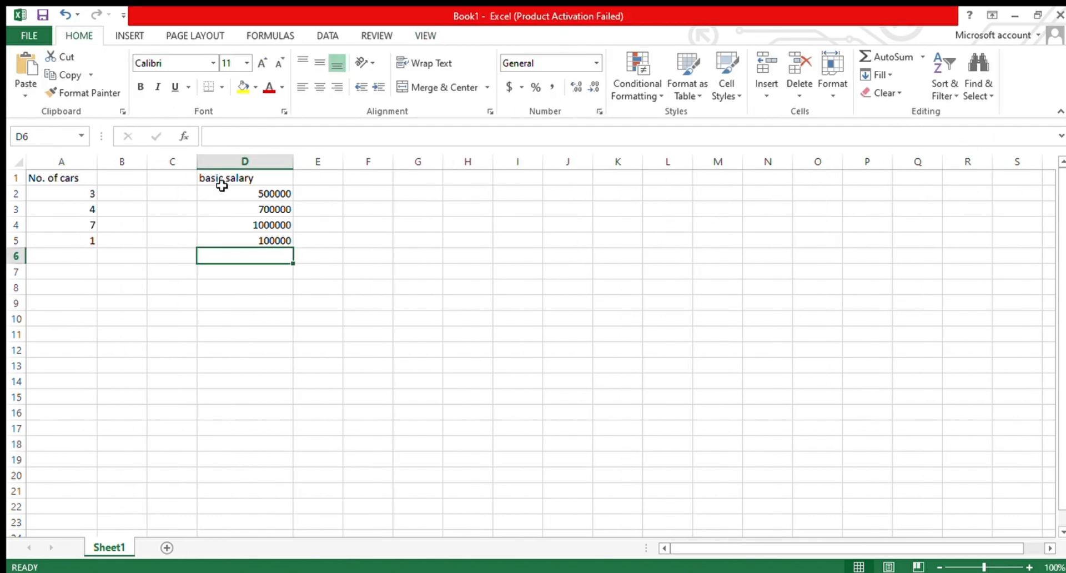
- Copy the No. of cars range A1:A5 to H1:H5 by dragging it
{"action": "left_click", "coordinate": [409, 318]}
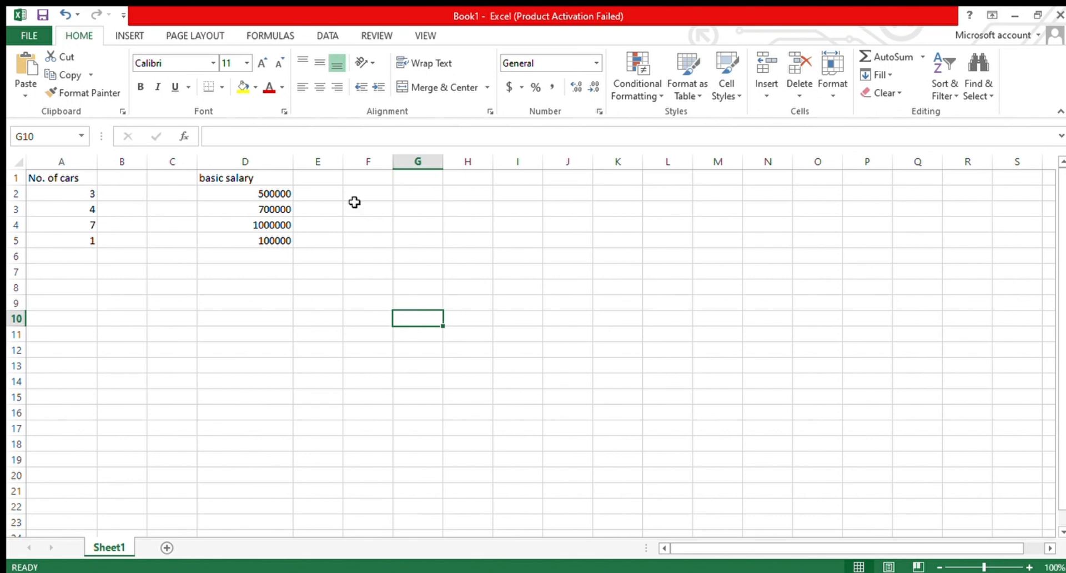
{"action": "left_click", "coordinate": [64, 182]}
{"action": "left_click_drag", "start_coordinate": [65, 182], "coordinate": [62, 243]}
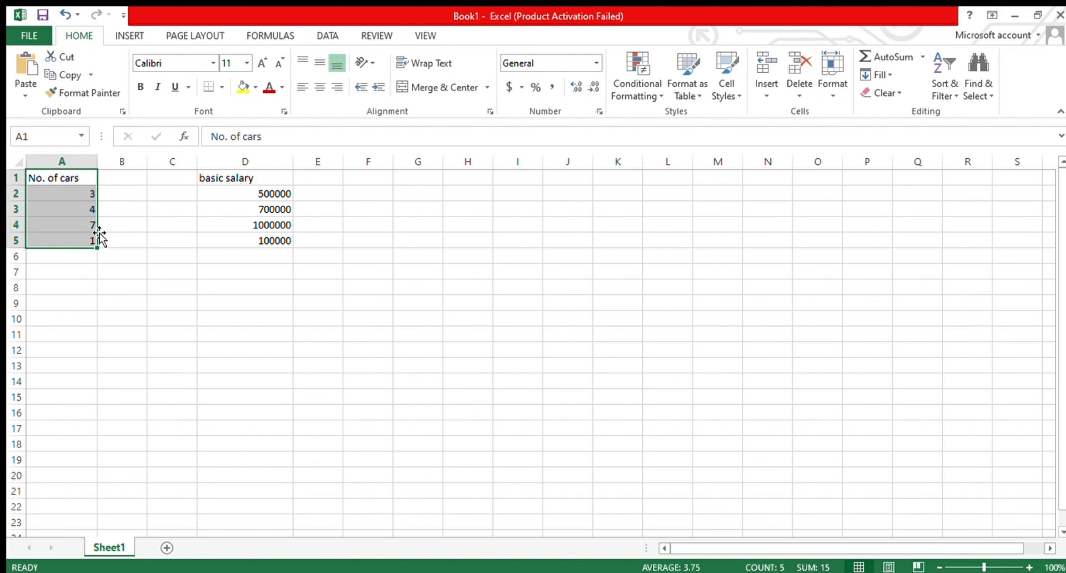
{"action": "mouse_move", "coordinate": [99, 235]}
{"action": "left_mouse_down"}
{"action": "mouse_move", "coordinate": [93, 227]}
{"action": "mouse_move", "coordinate": [92, 244]}
{"action": "left_mouse_up"}
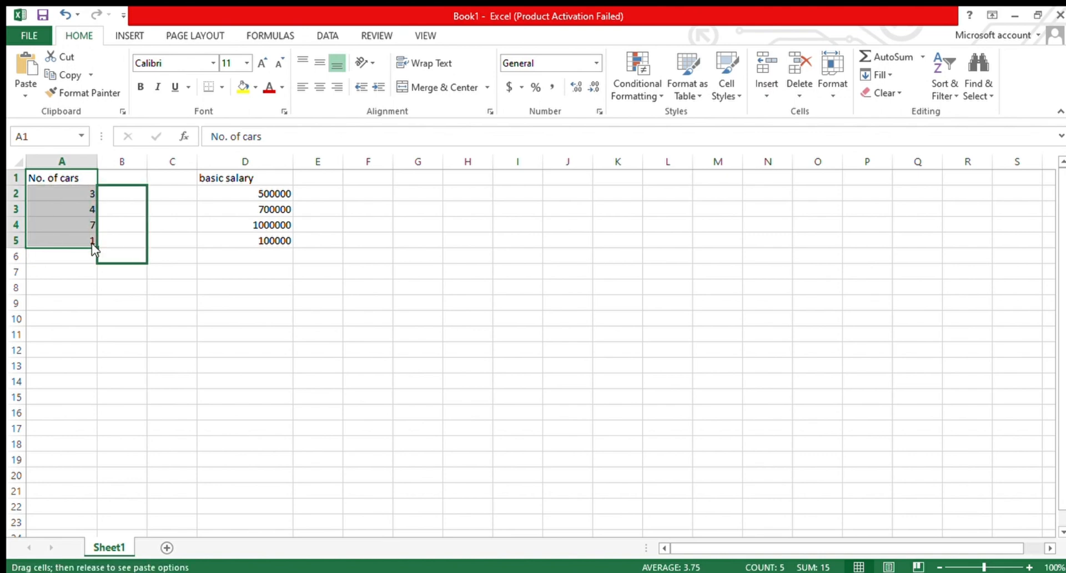
{"action": "left_click_drag", "start_coordinate": [91, 244], "coordinate": [485, 228]}
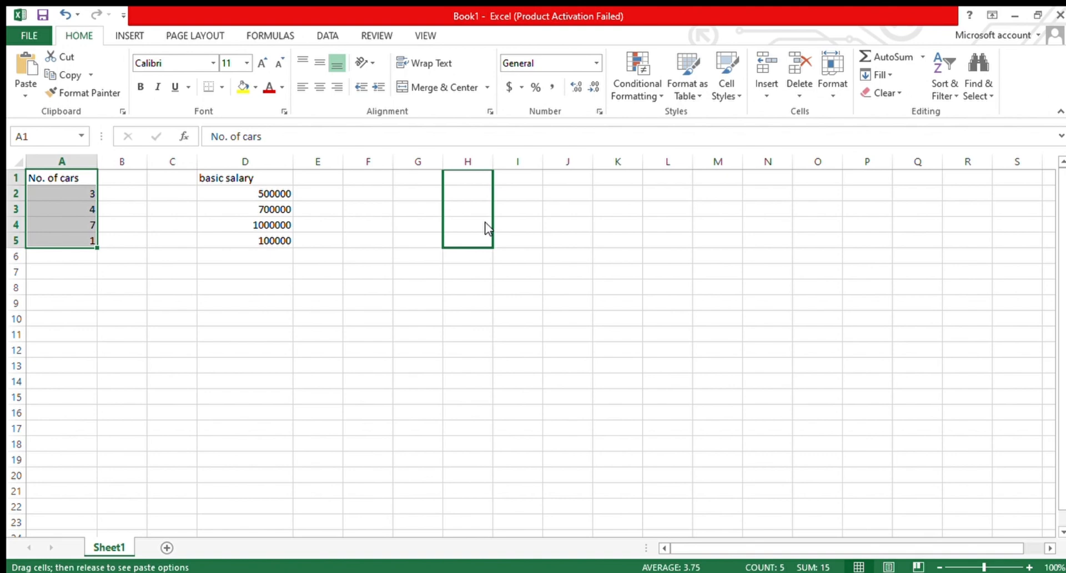
{"action": "left_click_drag", "start_coordinate": [485, 222], "coordinate": [519, 250]}
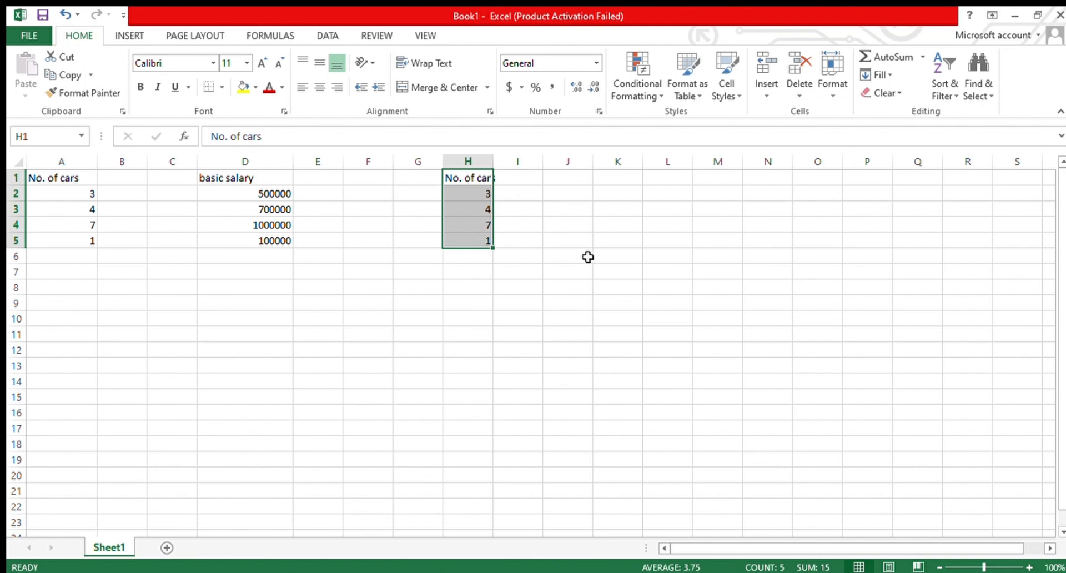
- Undo and then redo the copy of the No. of cars range to column H
{"action": "left_click", "coordinate": [64, 15]}
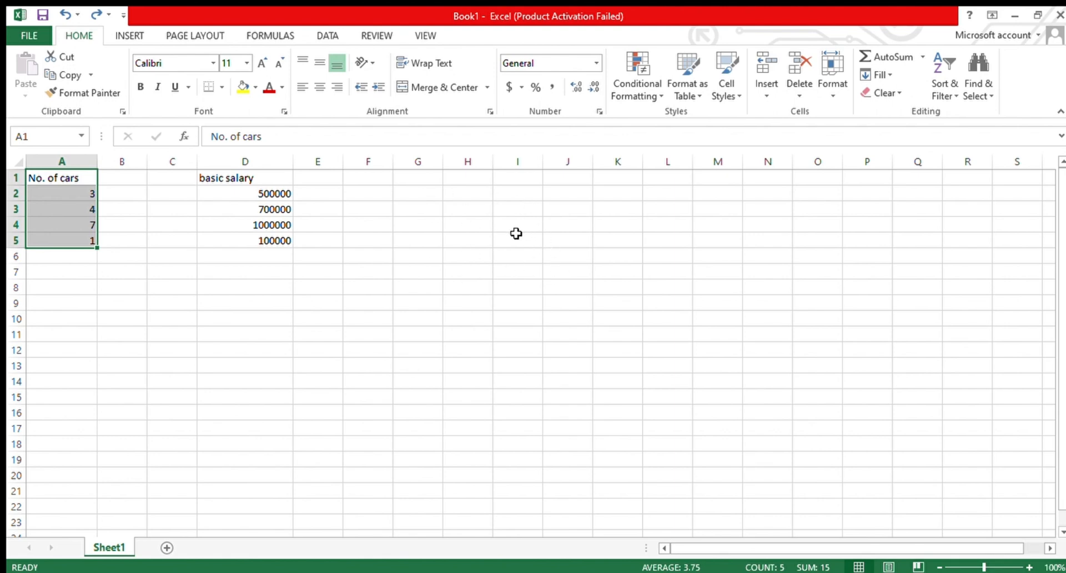
{"action": "left_click", "coordinate": [86, 17]}
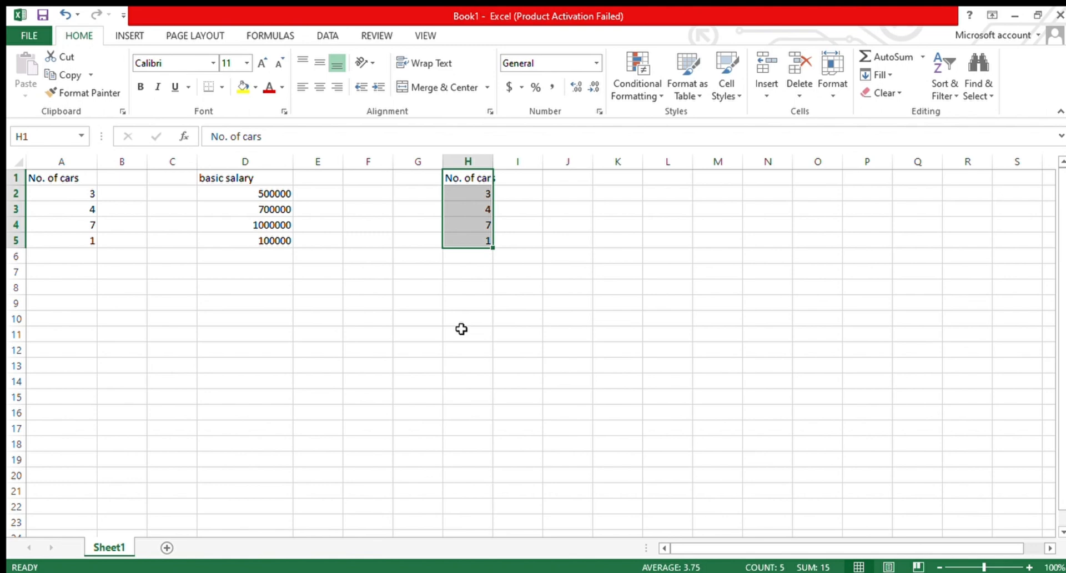
- Move the car counts in A2:A5 down to A10:A13
{"action": "left_click", "coordinate": [323, 378]}
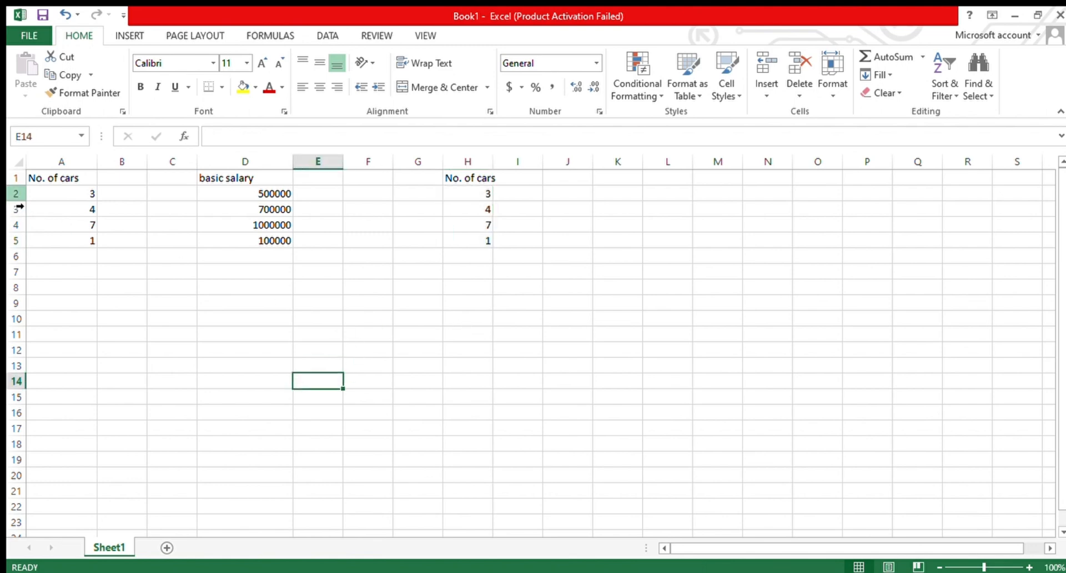
{"action": "left_click_drag", "start_coordinate": [52, 196], "coordinate": [74, 238]}
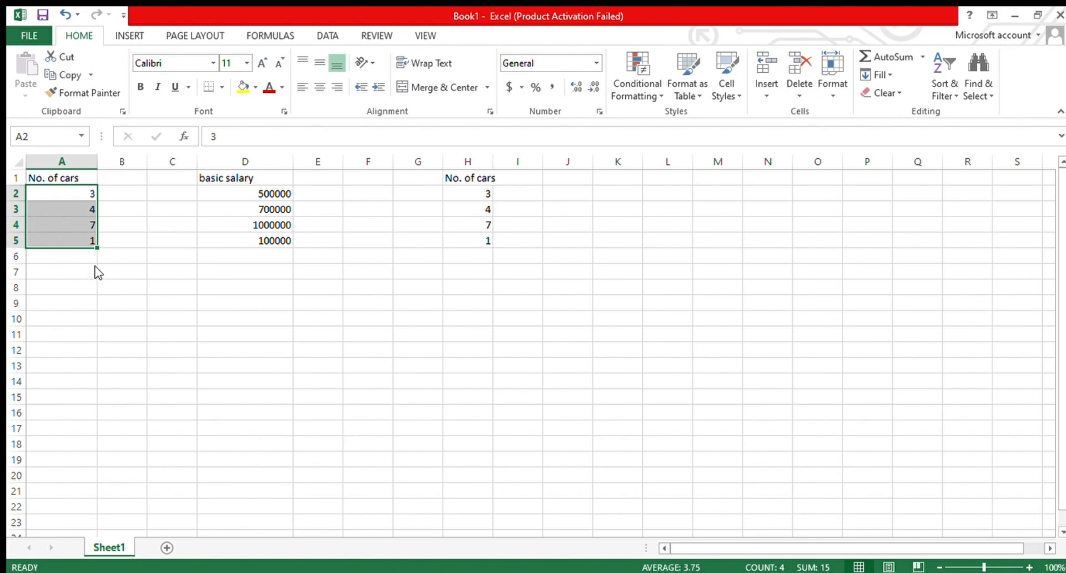
{"action": "key", "text": "ctrl+c"}
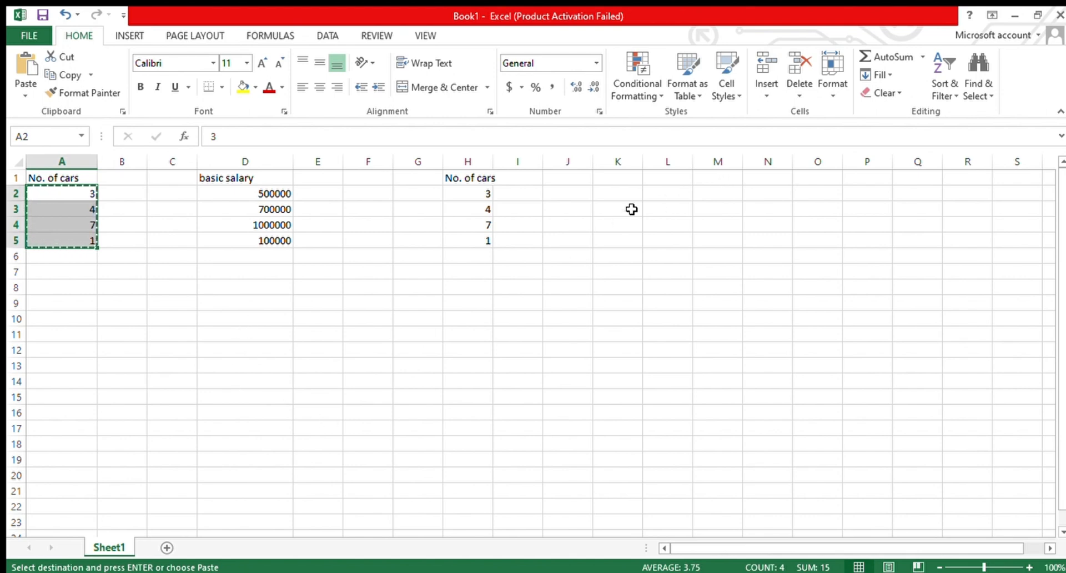
{"action": "left_click", "coordinate": [56, 319]}
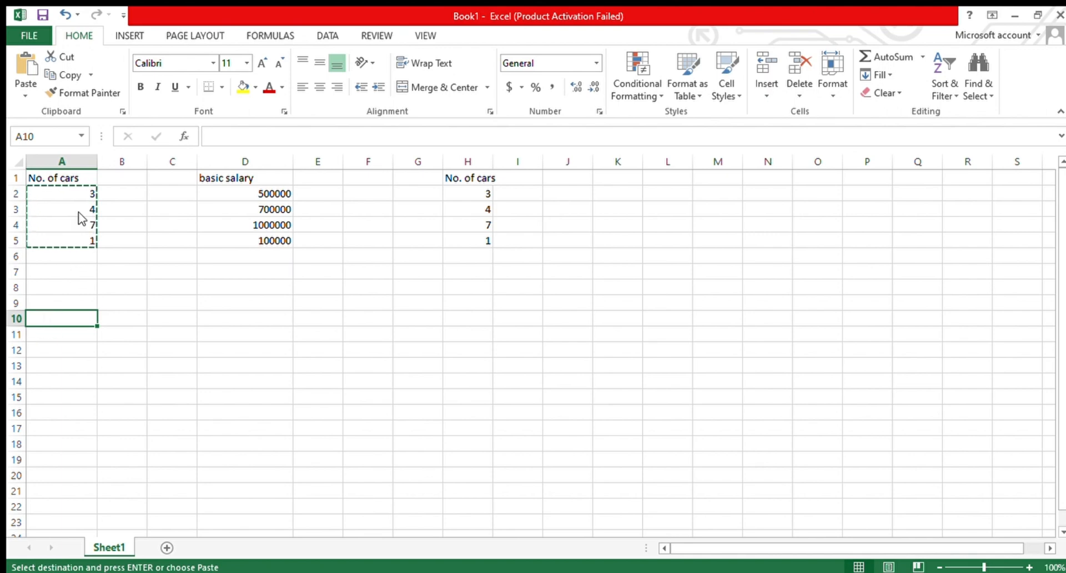
{"action": "key", "text": "ctrl+v"}
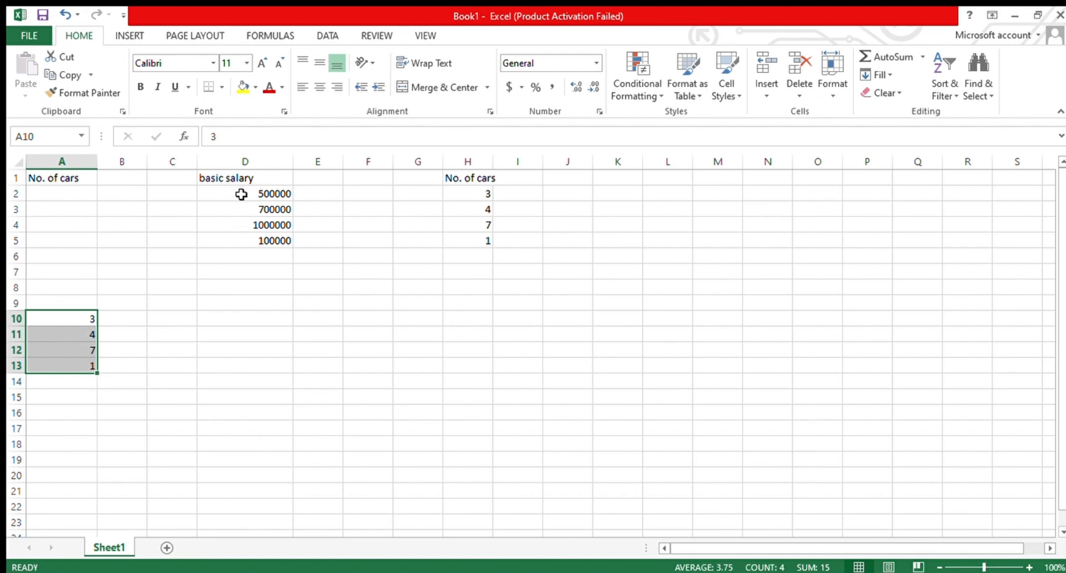
- Enter 5676, 678, 987 and 598 in cells E2 to E5
{"action": "left_click", "coordinate": [326, 199]}
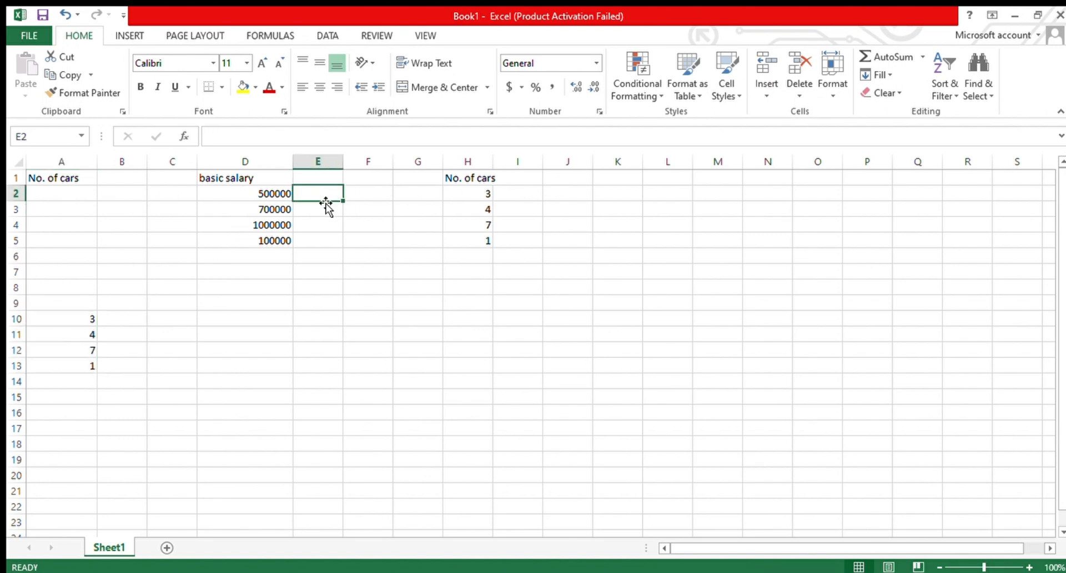
{"action": "type", "text": "5676"}
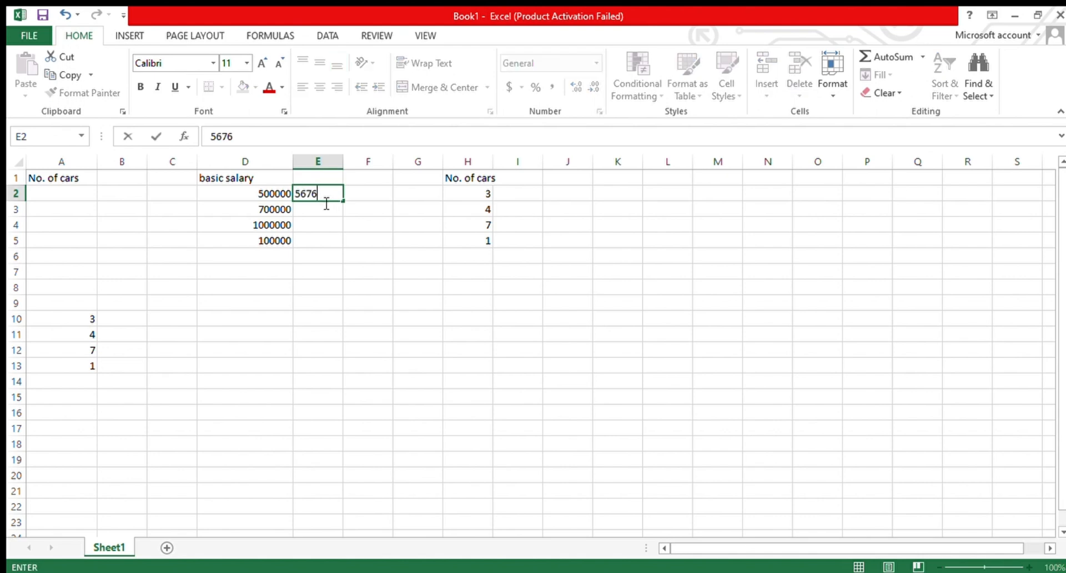
{"action": "key", "text": "Return"}
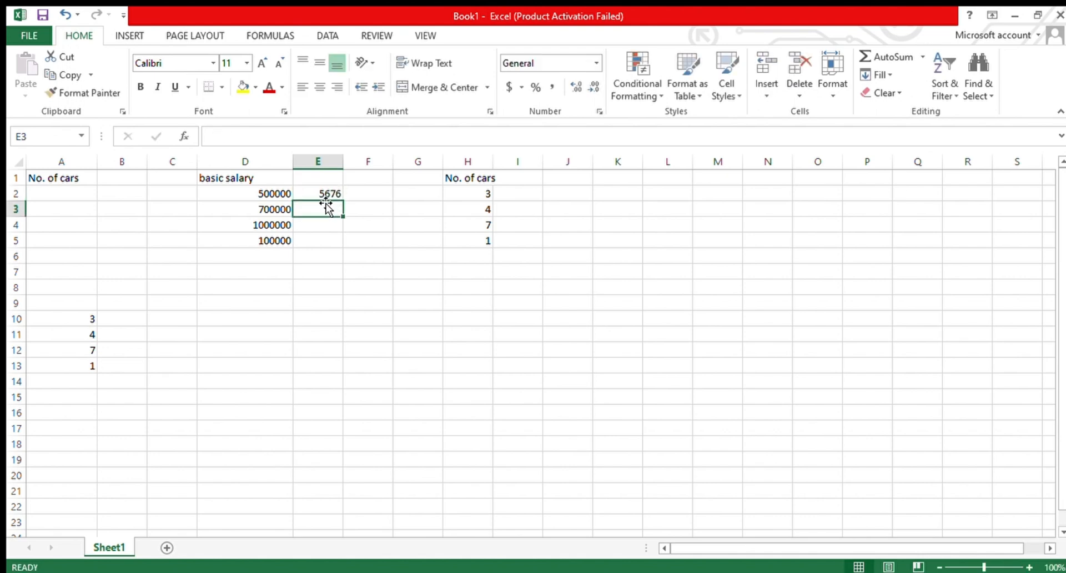
{"action": "type", "text": "678"}
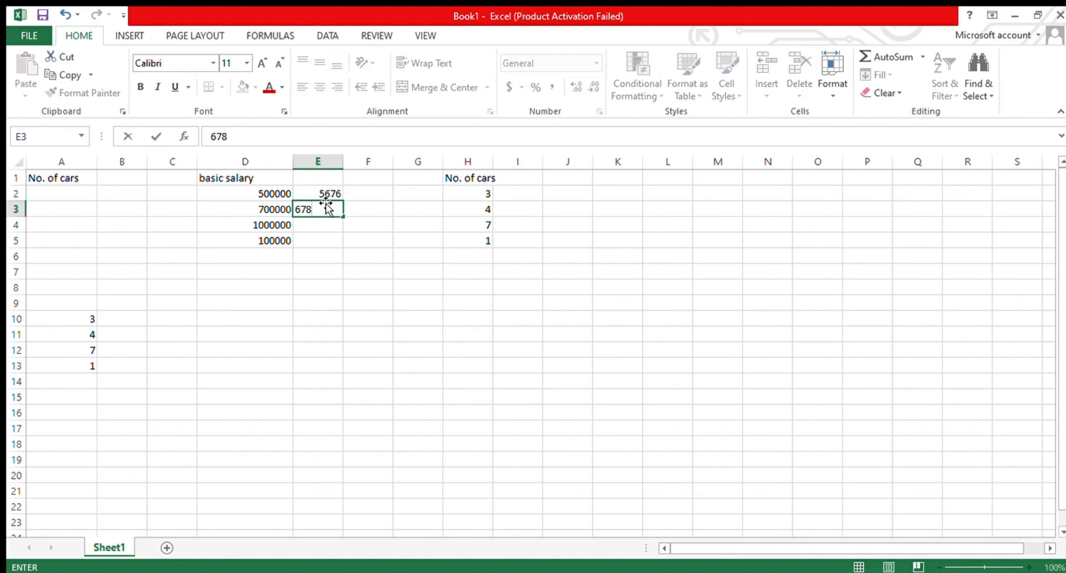
{"action": "key", "text": "Return"}
{"action": "type", "text": "987"}
{"action": "key", "text": "Return"}
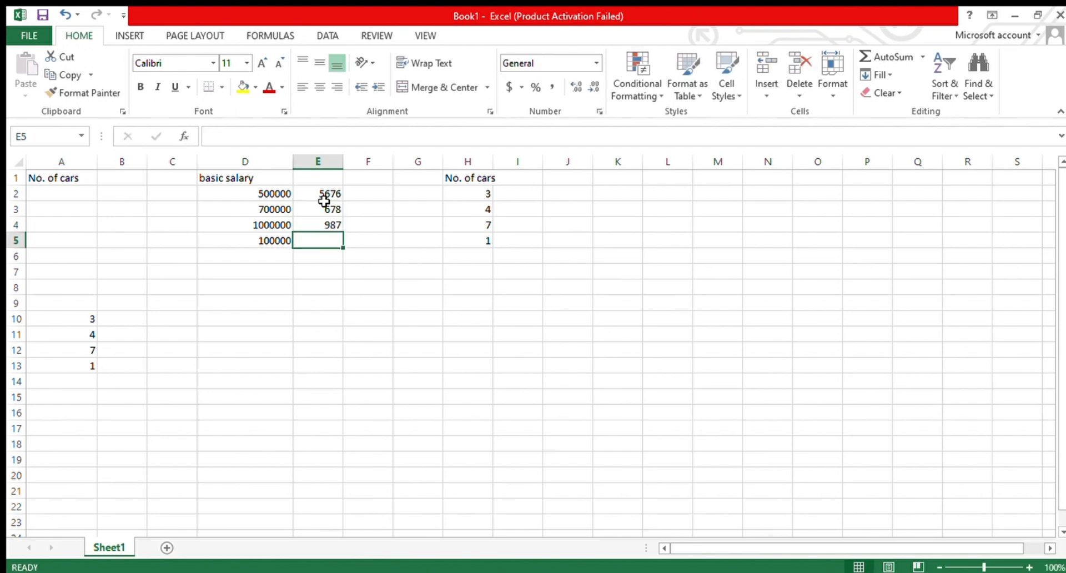
{"action": "type", "text": "598"}
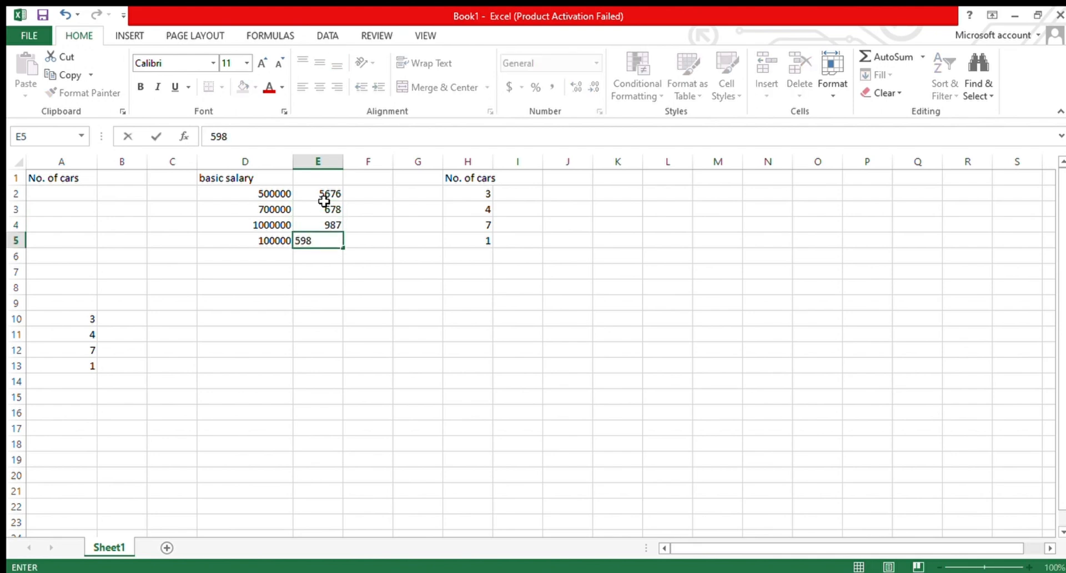
{"action": "key", "text": "Return"}
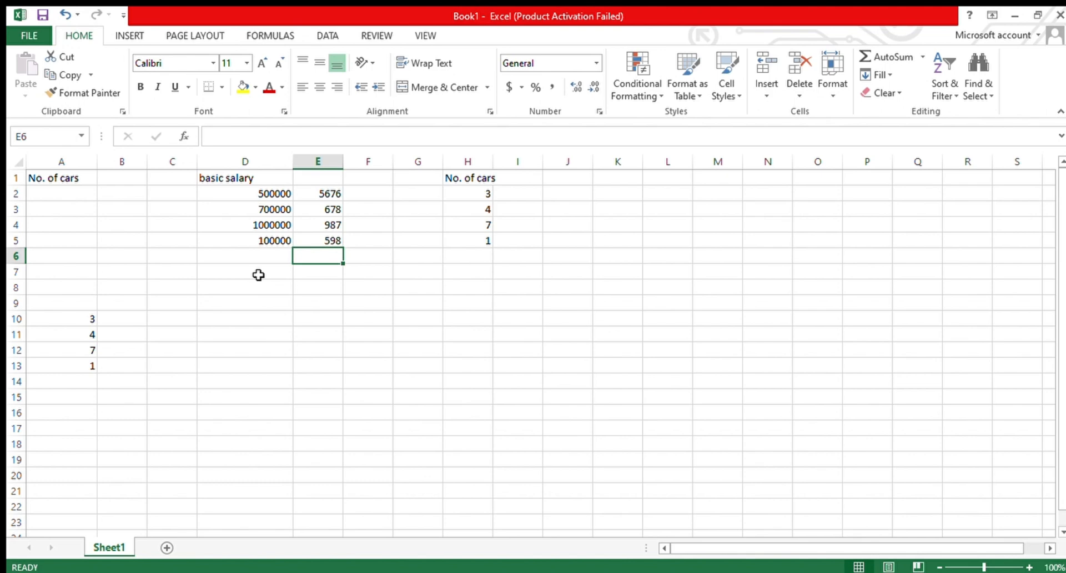
- Label cell C6 as total
{"action": "left_click", "coordinate": [242, 192]}
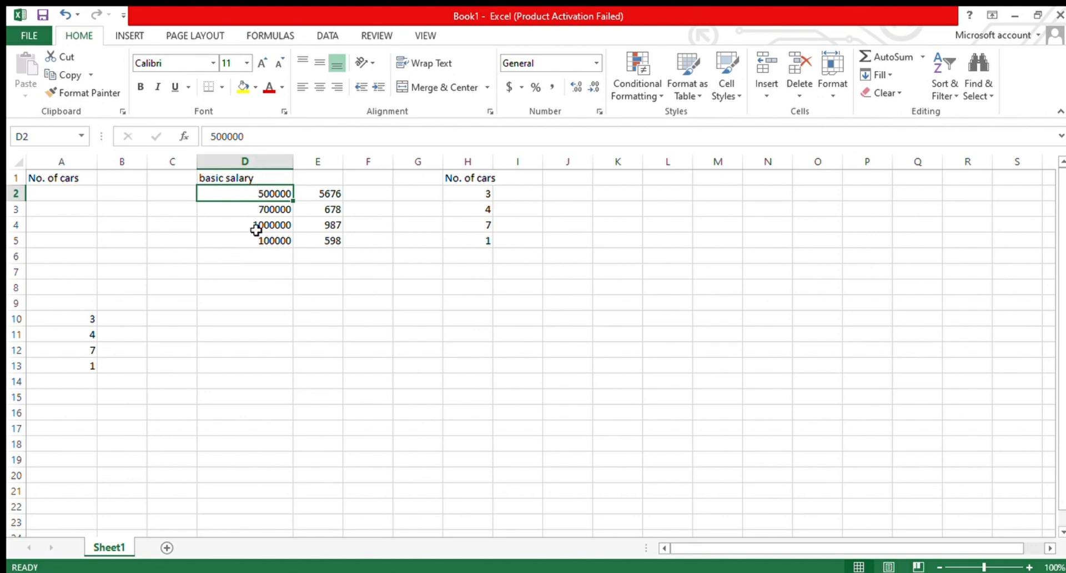
{"action": "left_click", "coordinate": [182, 259]}
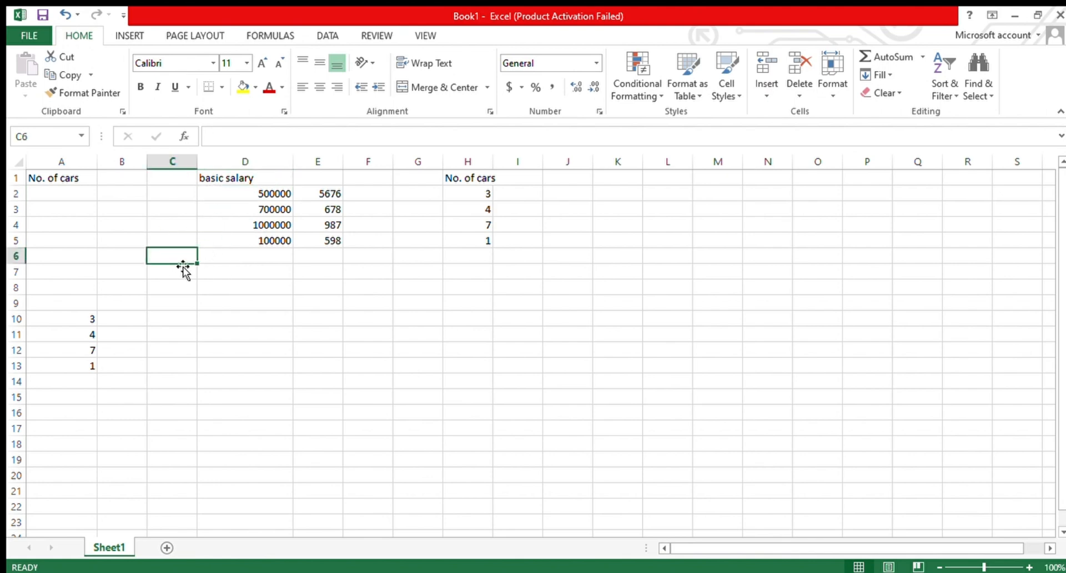
{"action": "type", "text": "tot"}
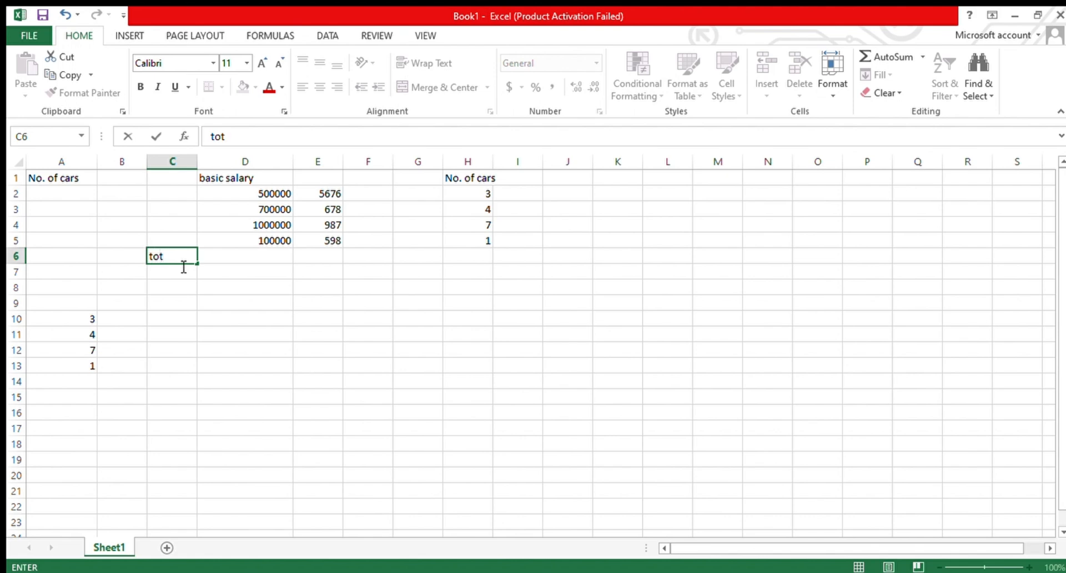
{"action": "type", "text": "al"}
{"action": "left_click", "coordinate": [259, 258]}
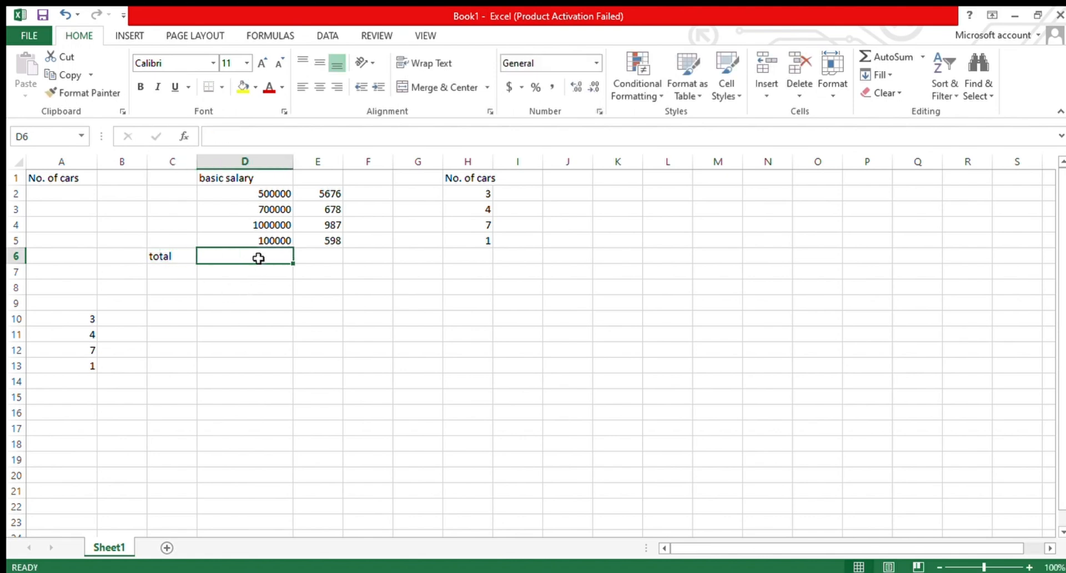
- Apply AutoSum to D2:E5 to put column totals in D6 and E6
{"action": "left_click", "coordinate": [320, 257]}
{"action": "left_click", "coordinate": [256, 197]}
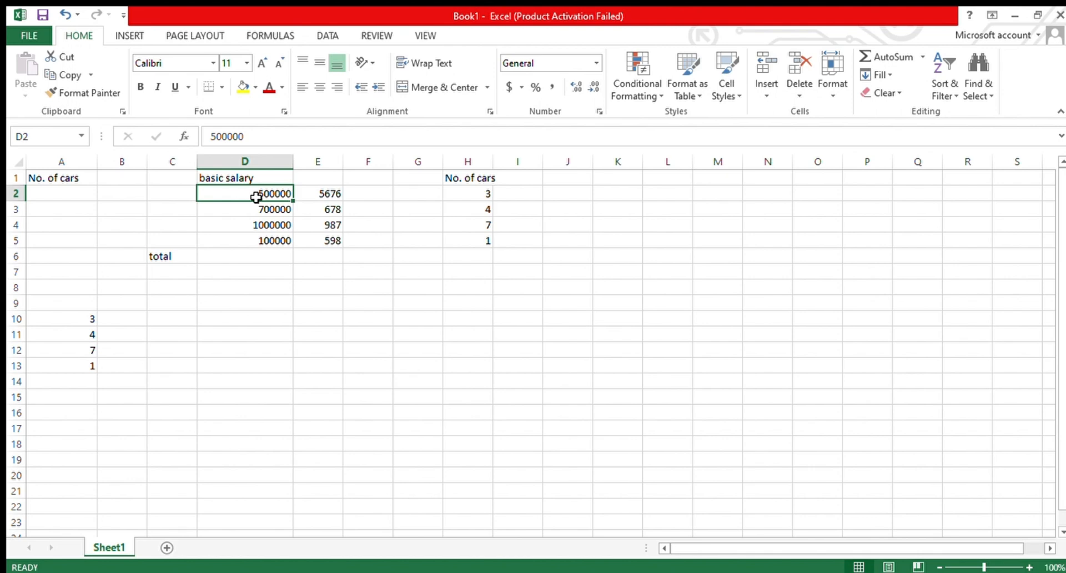
{"action": "left_click_drag", "start_coordinate": [256, 197], "coordinate": [341, 246]}
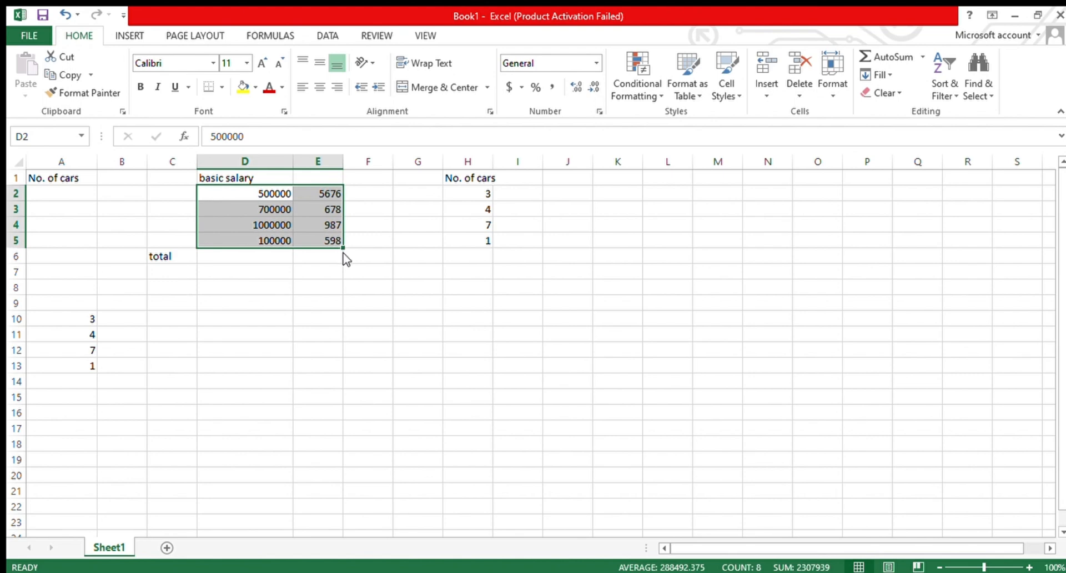
{"action": "left_click", "coordinate": [554, 378]}
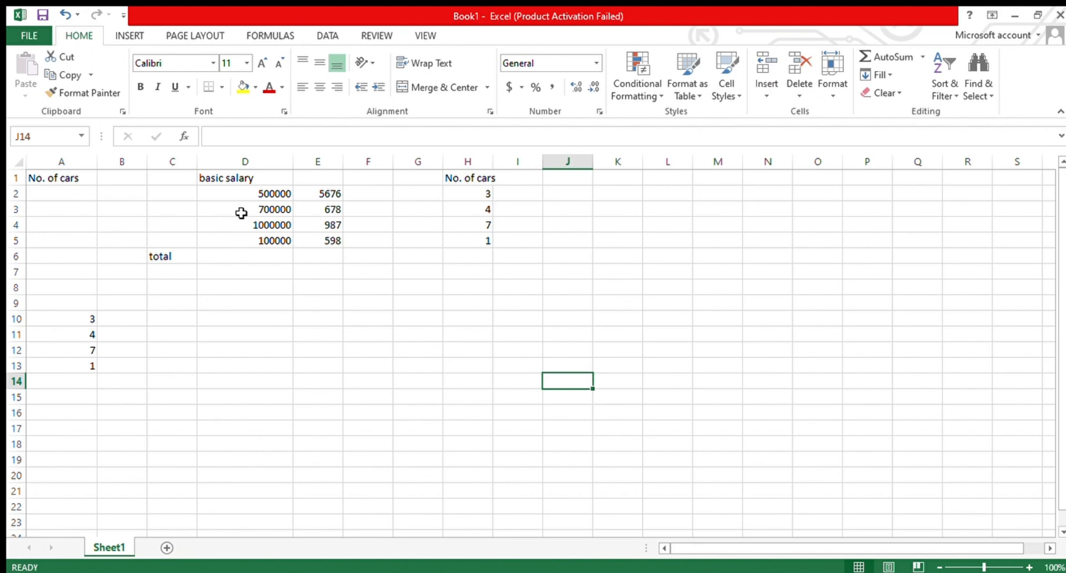
{"action": "left_click", "coordinate": [239, 193]}
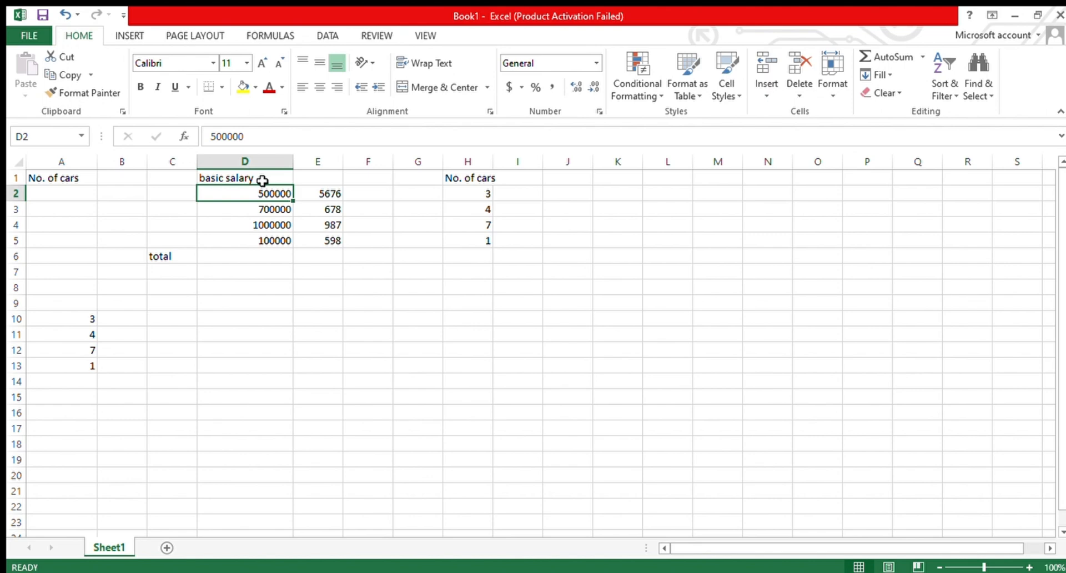
{"action": "left_click_drag", "start_coordinate": [266, 195], "coordinate": [329, 243]}
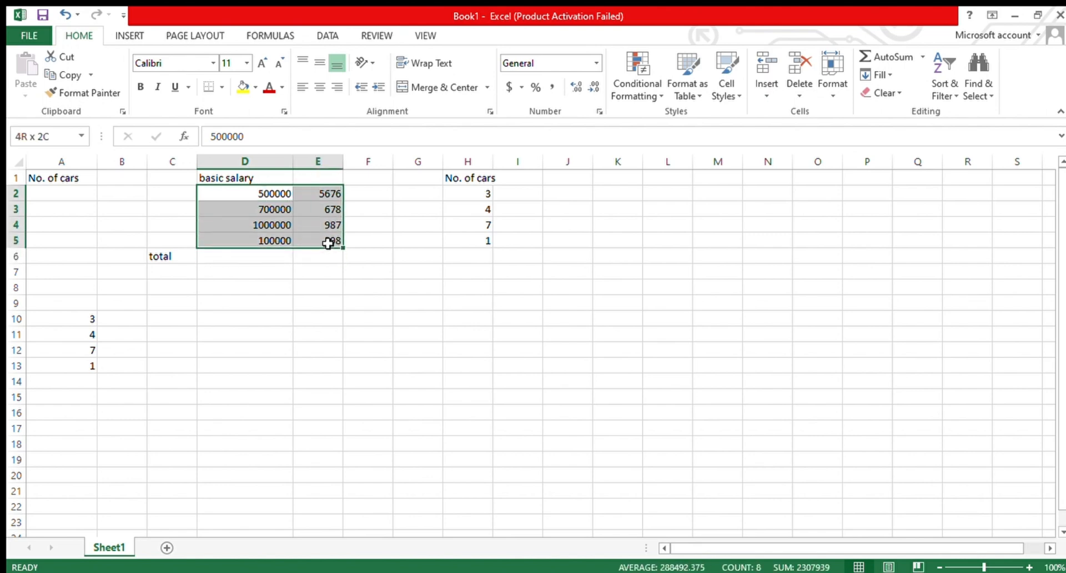
{"action": "left_click", "coordinate": [884, 59]}
{"action": "left_click", "coordinate": [333, 301]}
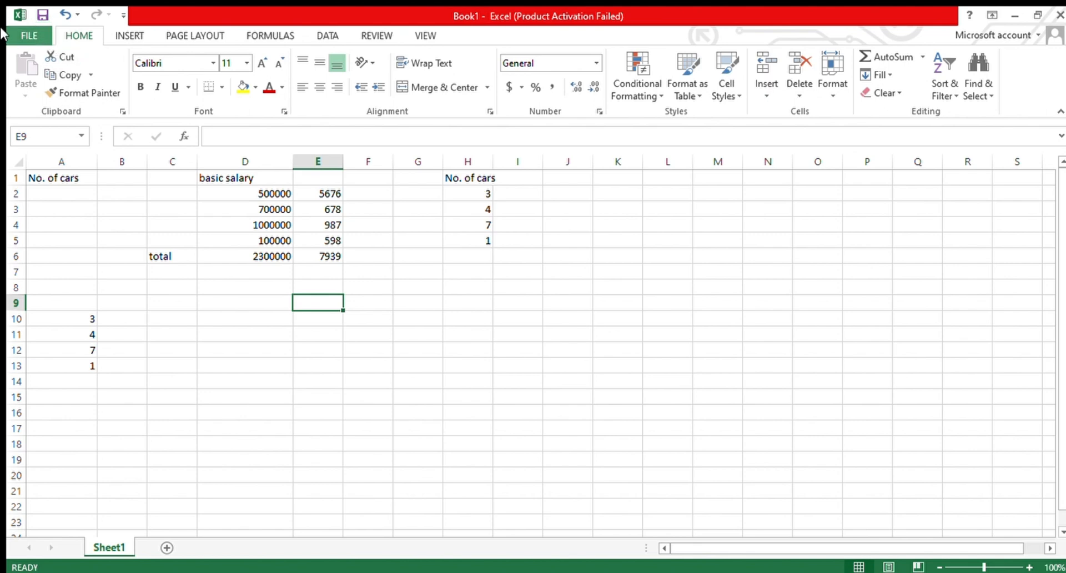
- Try to save the workbook through Save As, browsing the available locations and the computer's folders
{"action": "left_click", "coordinate": [22, 35]}
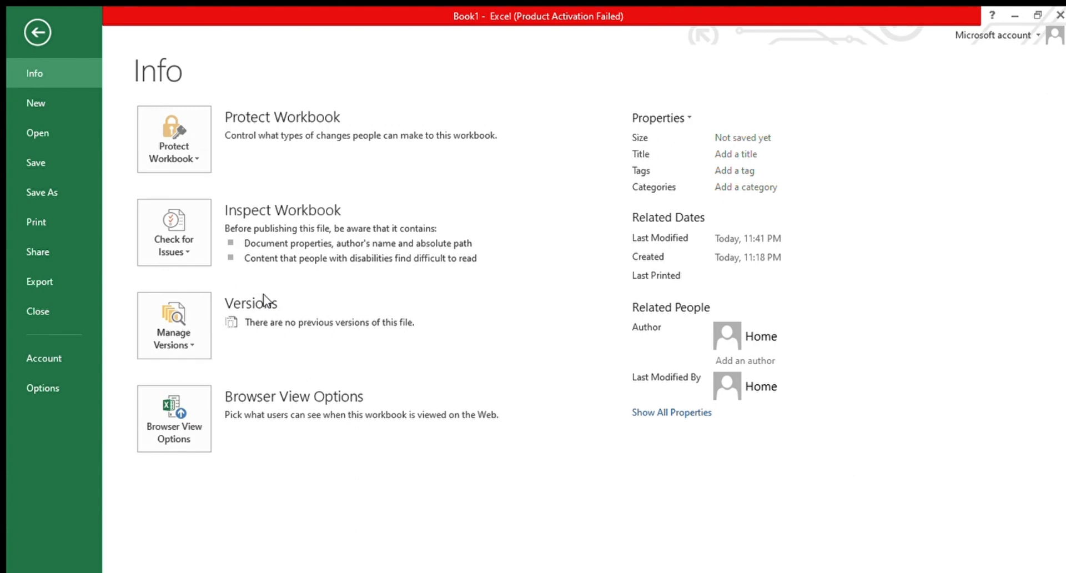
{"action": "left_click", "coordinate": [22, 165]}
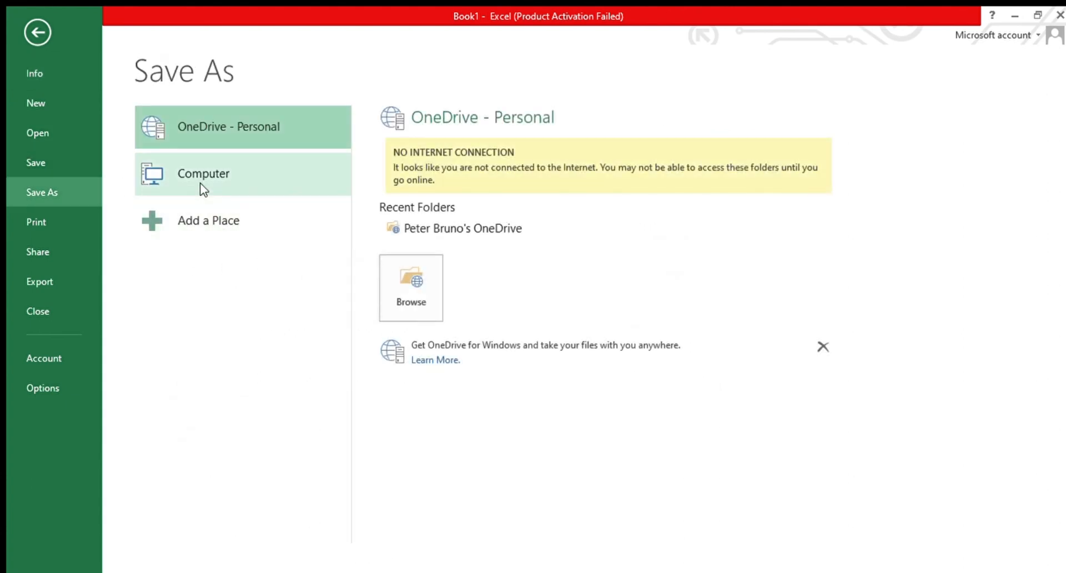
{"action": "left_click", "coordinate": [203, 190]}
{"action": "left_click", "coordinate": [260, 141]}
{"action": "left_click", "coordinate": [265, 210]}
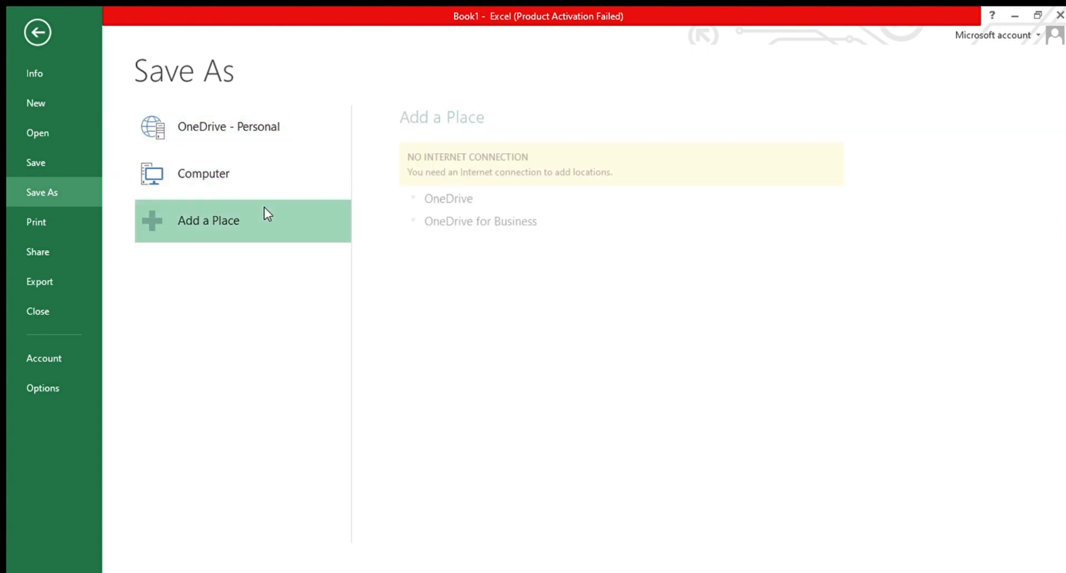
{"action": "left_click", "coordinate": [249, 169]}
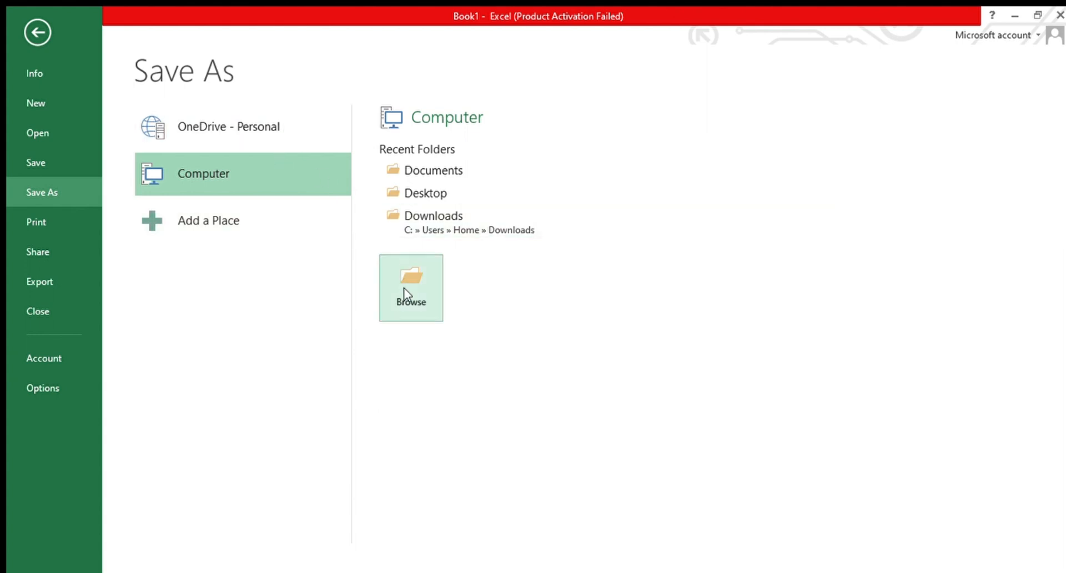
{"action": "left_click", "coordinate": [422, 311]}
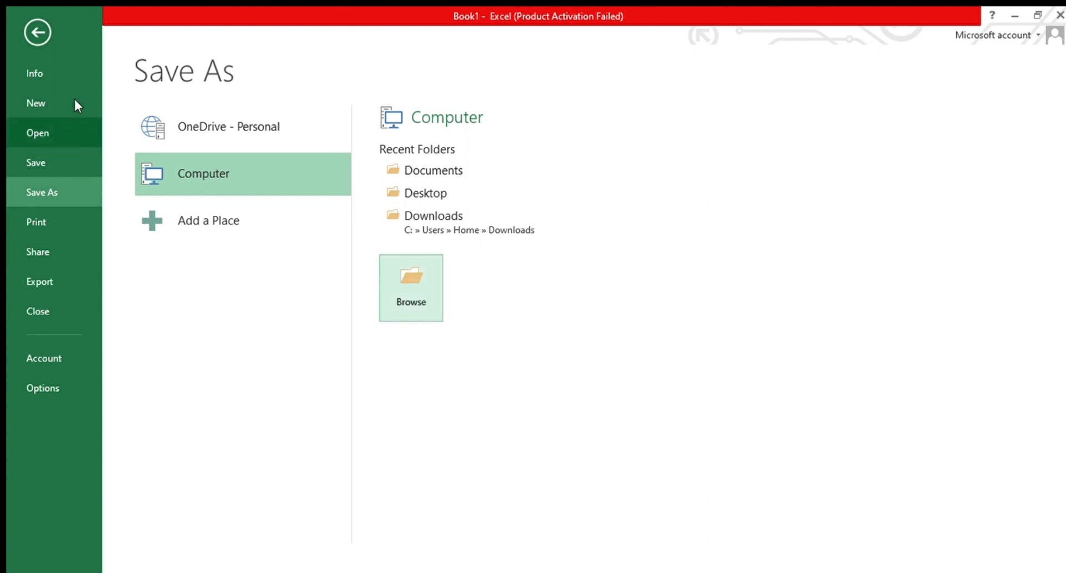
{"action": "left_click", "coordinate": [25, 32]}
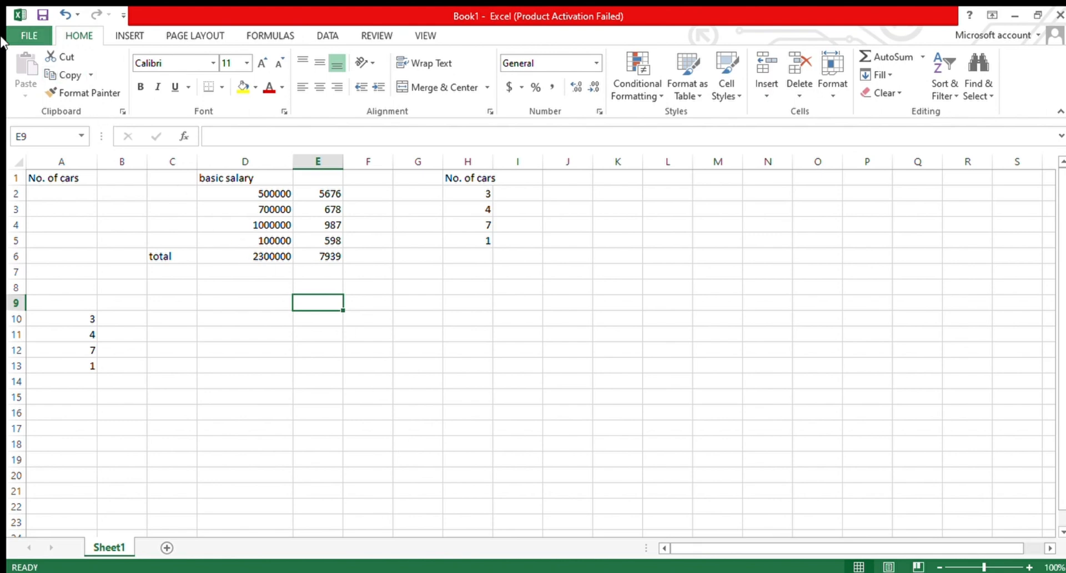
- Open the print preview and examine the print settings and Page Setup for the active sheet
{"action": "left_click", "coordinate": [29, 35]}
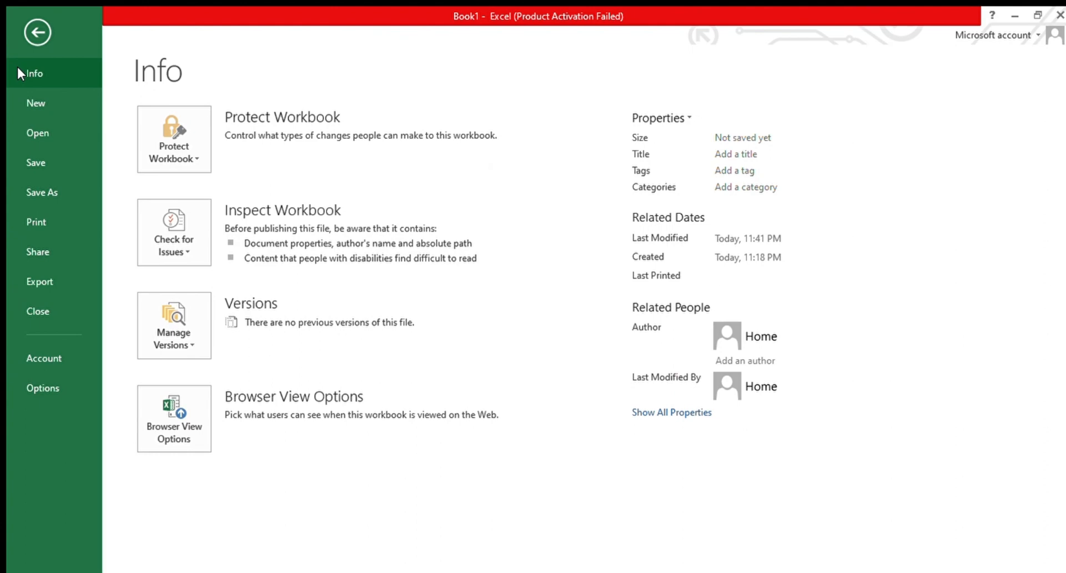
{"action": "left_click", "coordinate": [71, 226]}
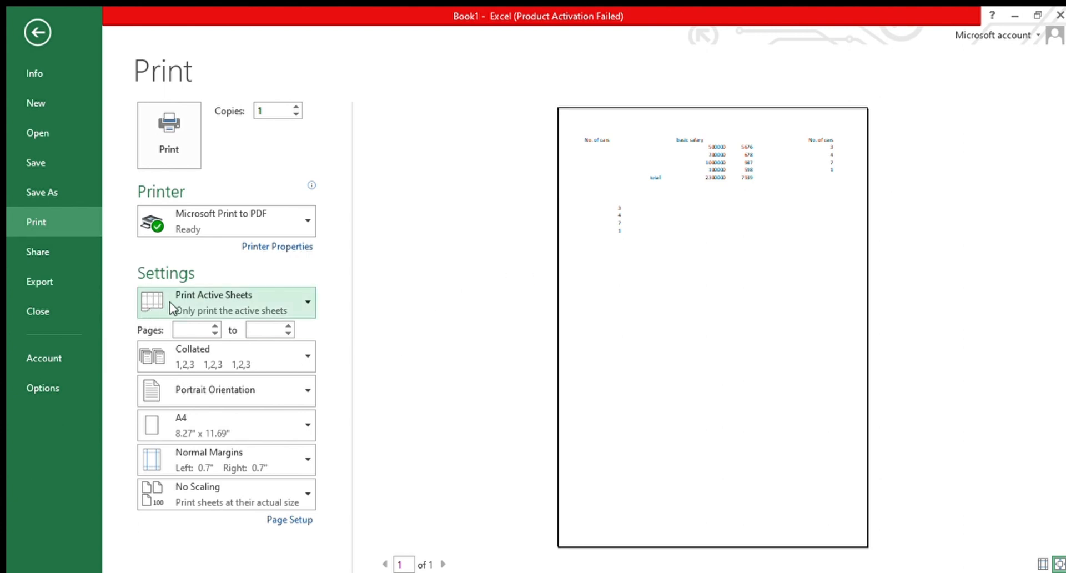
{"action": "left_click", "coordinate": [295, 307]}
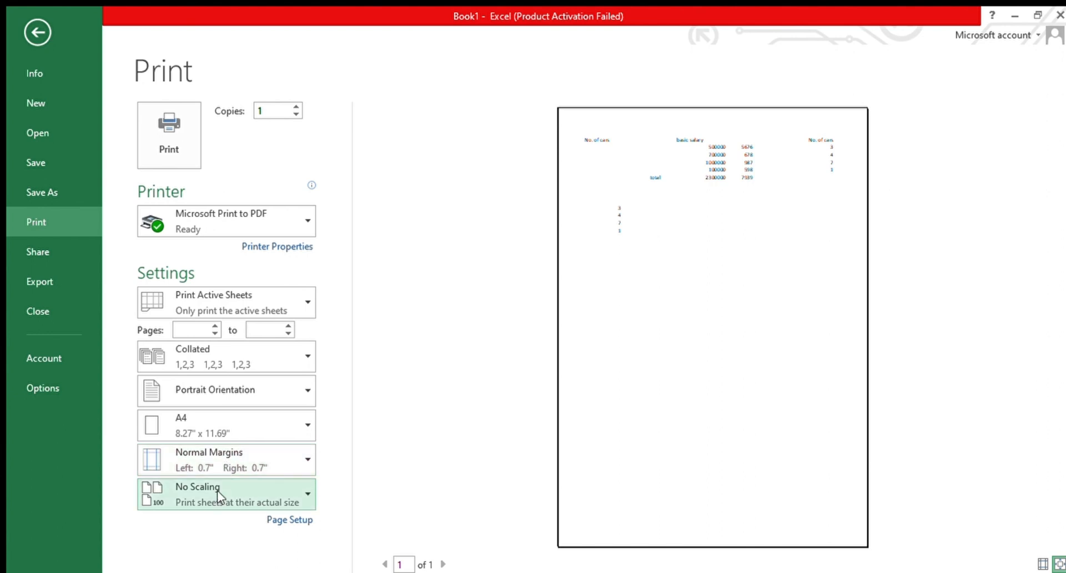
{"action": "left_click", "coordinate": [290, 521]}
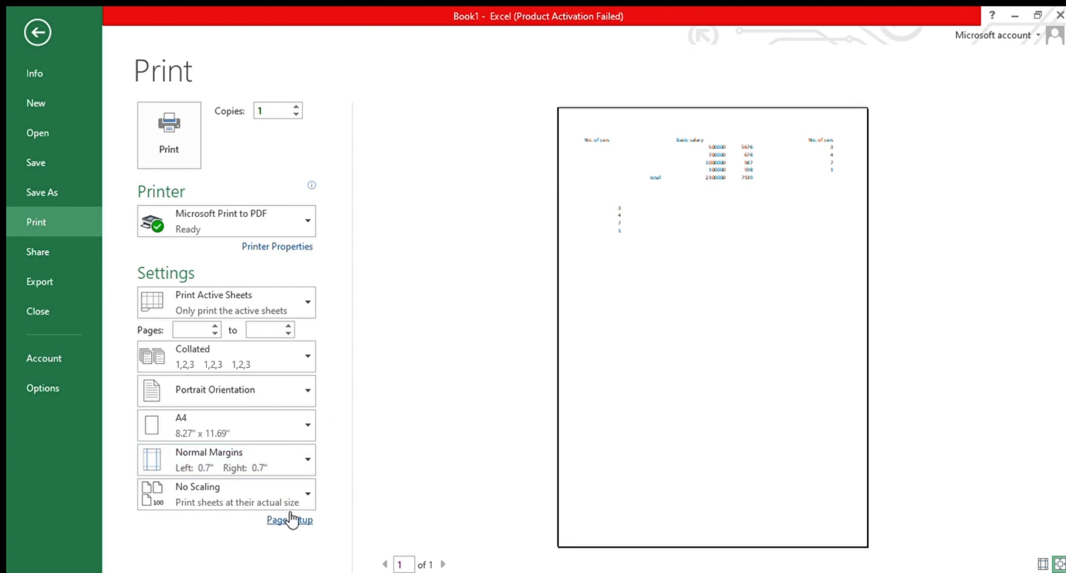
{"action": "left_click", "coordinate": [29, 26]}
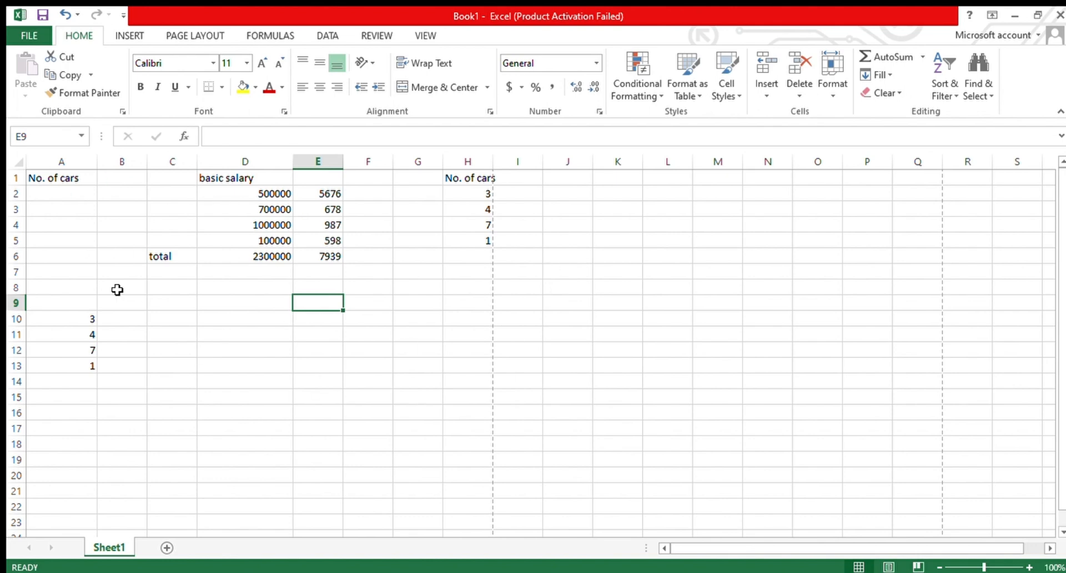
{"action": "left_click", "coordinate": [31, 37]}
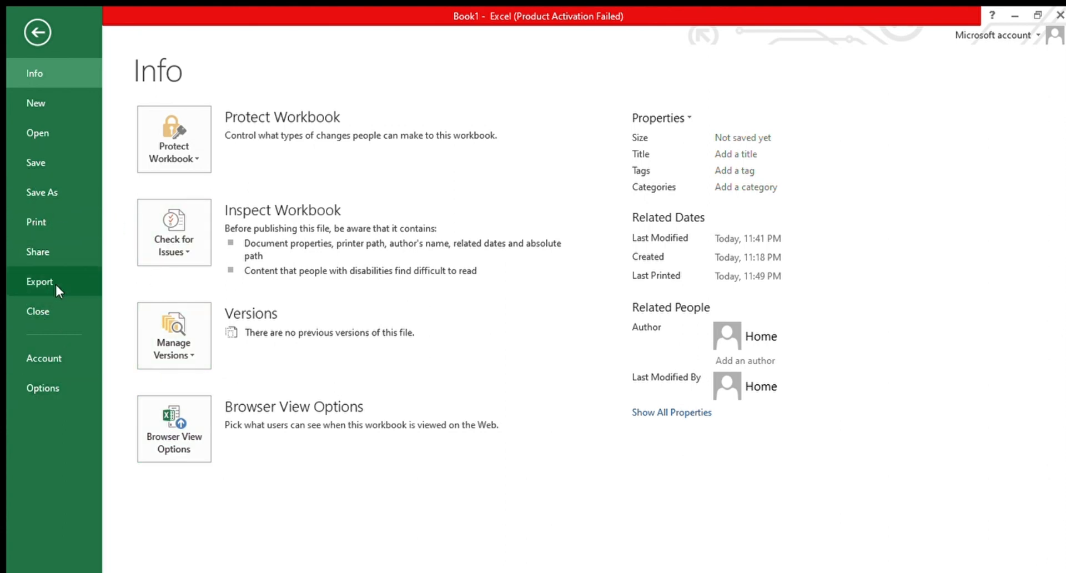
{"action": "left_click", "coordinate": [49, 222]}
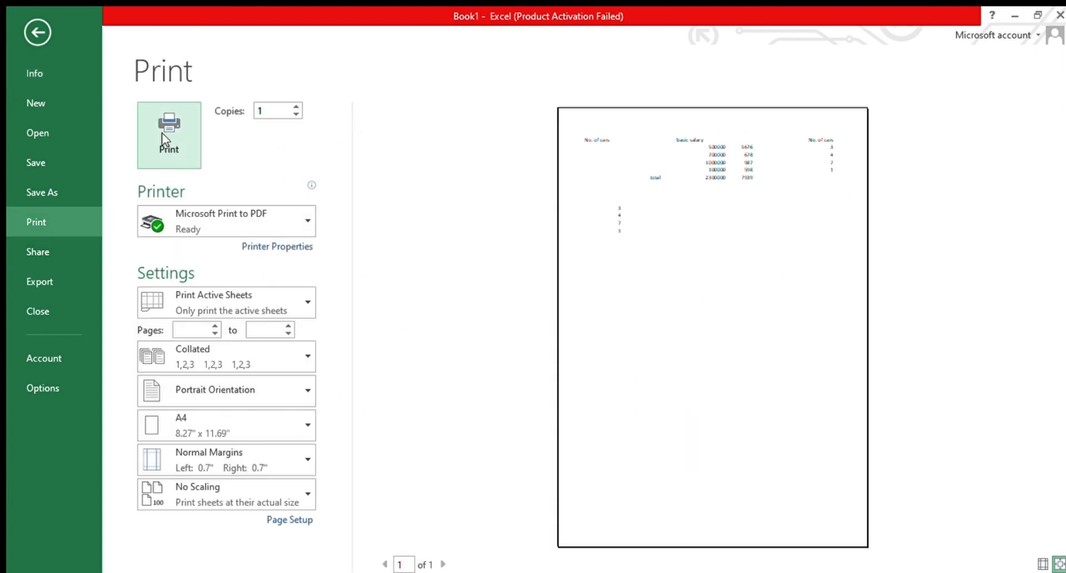
{"action": "left_click", "coordinate": [38, 33]}
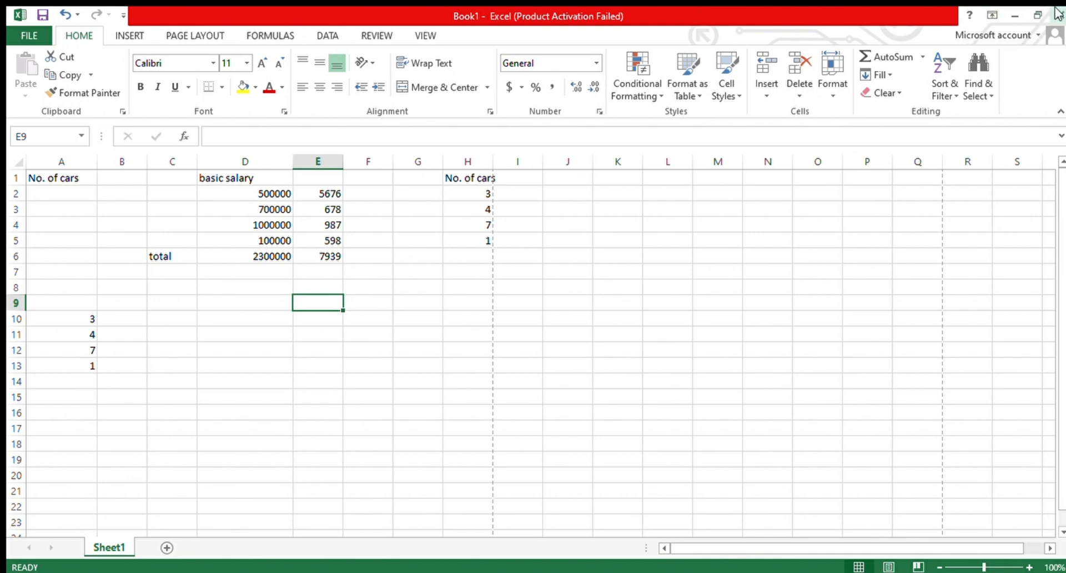
{"action": "left_click", "coordinate": [2, 31]}
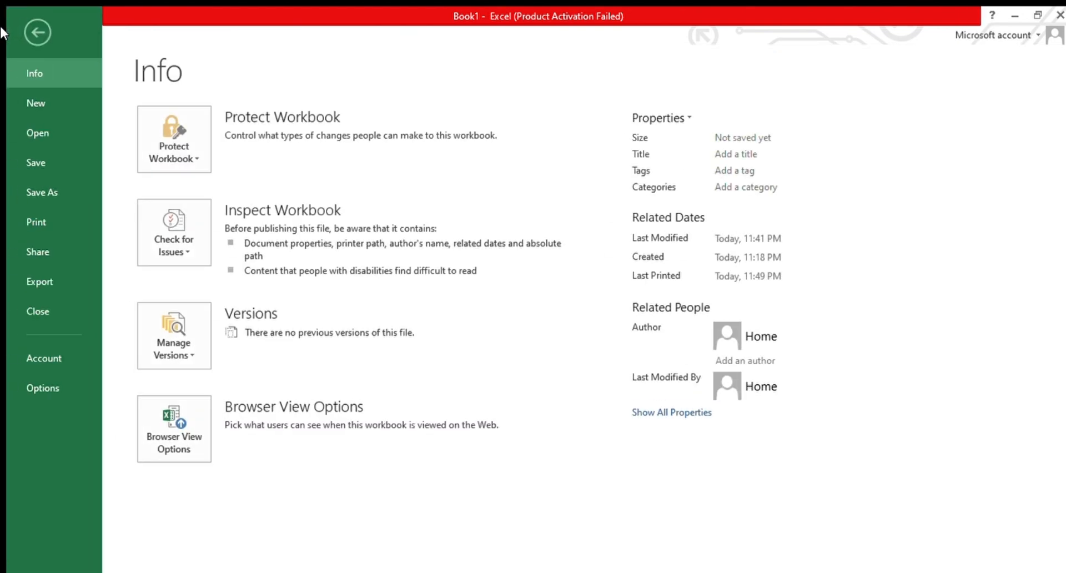
{"action": "left_click", "coordinate": [36, 40]}
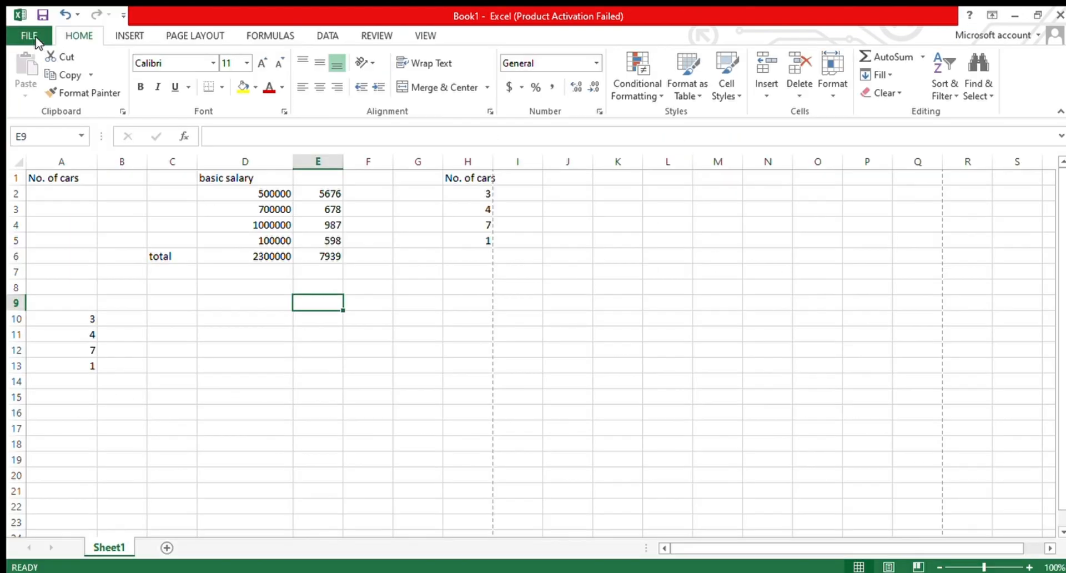
{"action": "left_click", "coordinate": [36, 40]}
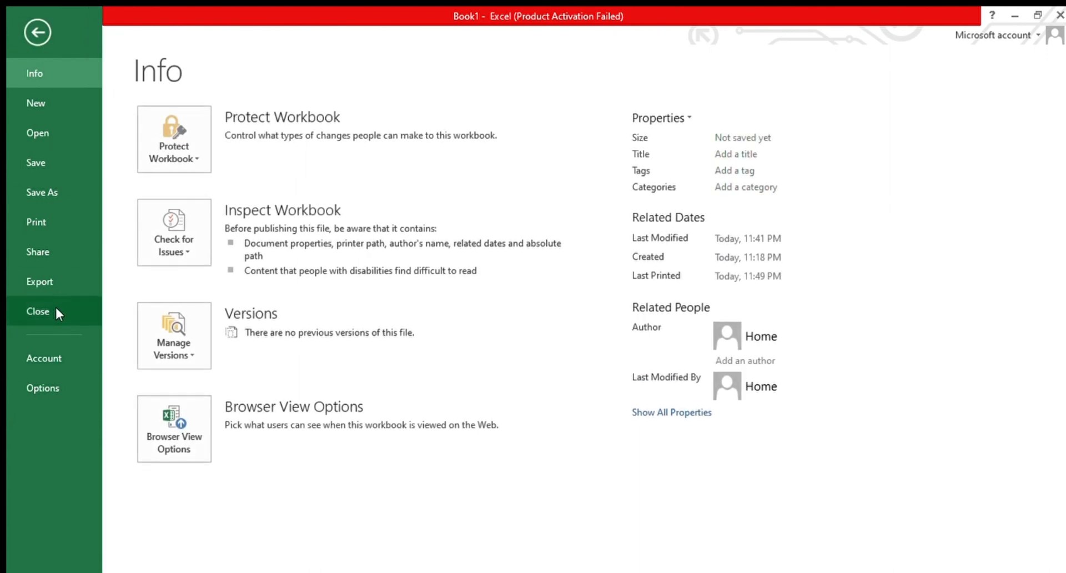
{"action": "left_click", "coordinate": [34, 35]}
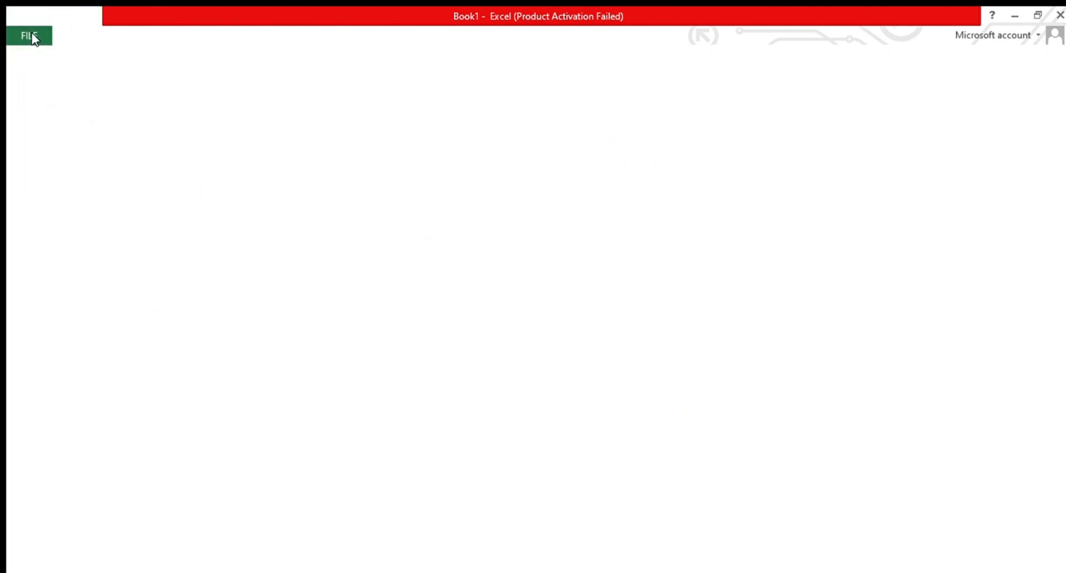